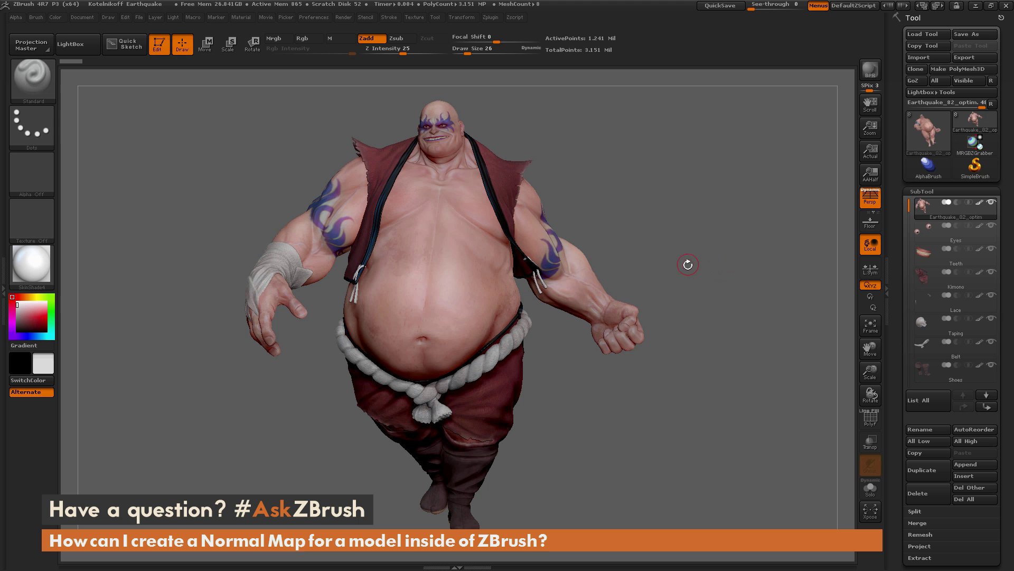
Orbit the model and step through the Eyes, Teeth, Lace and Taping subtools
{"action": "left_click_drag", "start_coordinate": [688, 267], "coordinate": [709, 333]}
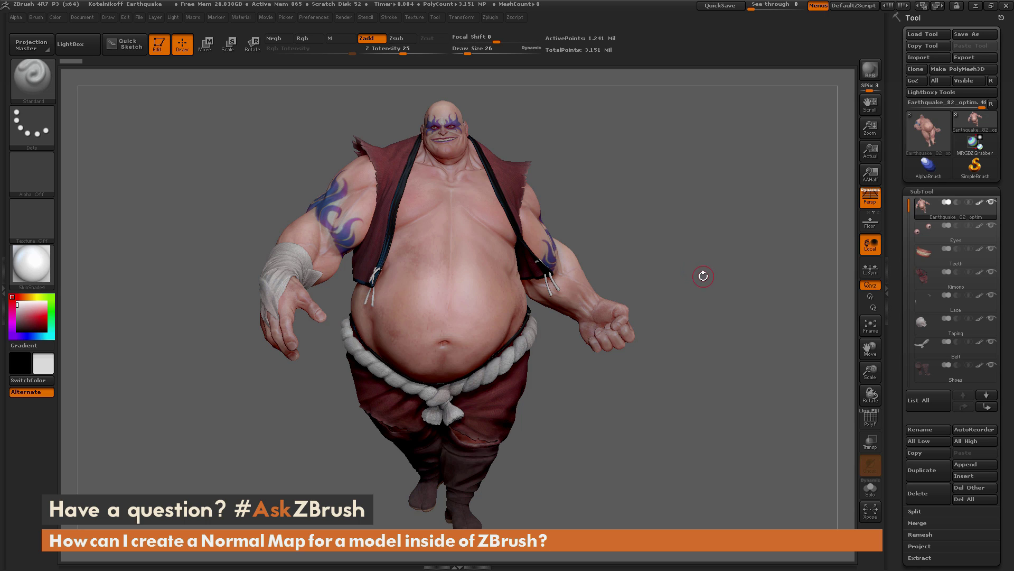
{"action": "left_click_drag", "start_coordinate": [703, 278], "coordinate": [647, 246]}
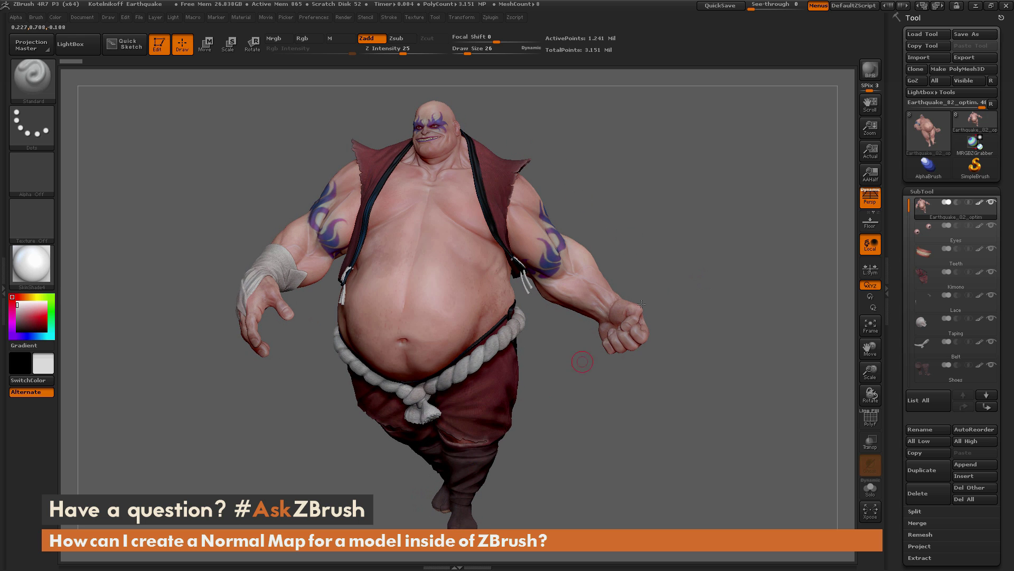
{"action": "left_click_drag", "start_coordinate": [713, 280], "coordinate": [740, 280]}
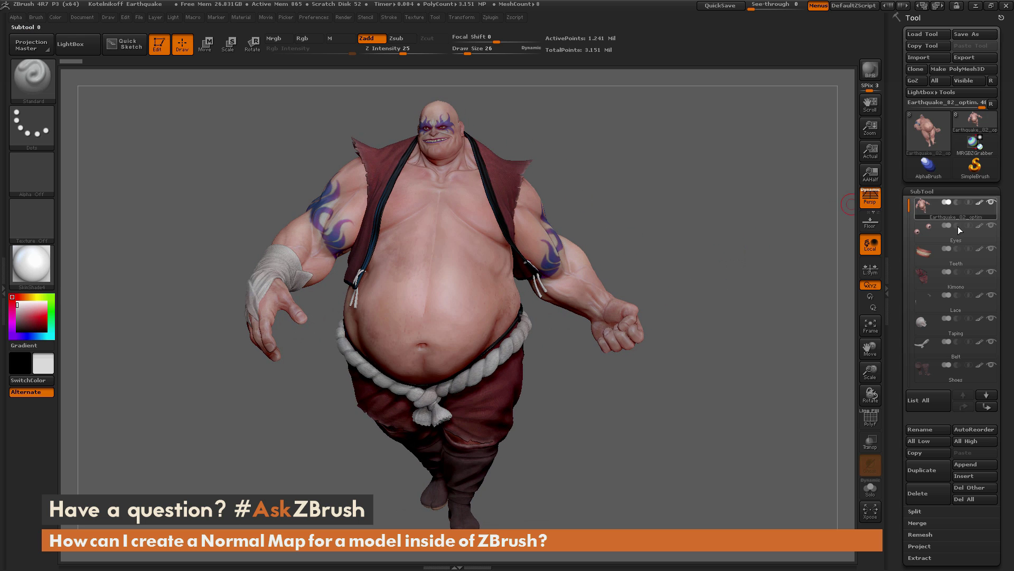
{"action": "left_click", "coordinate": [966, 239]}
{"action": "left_click", "coordinate": [968, 262]}
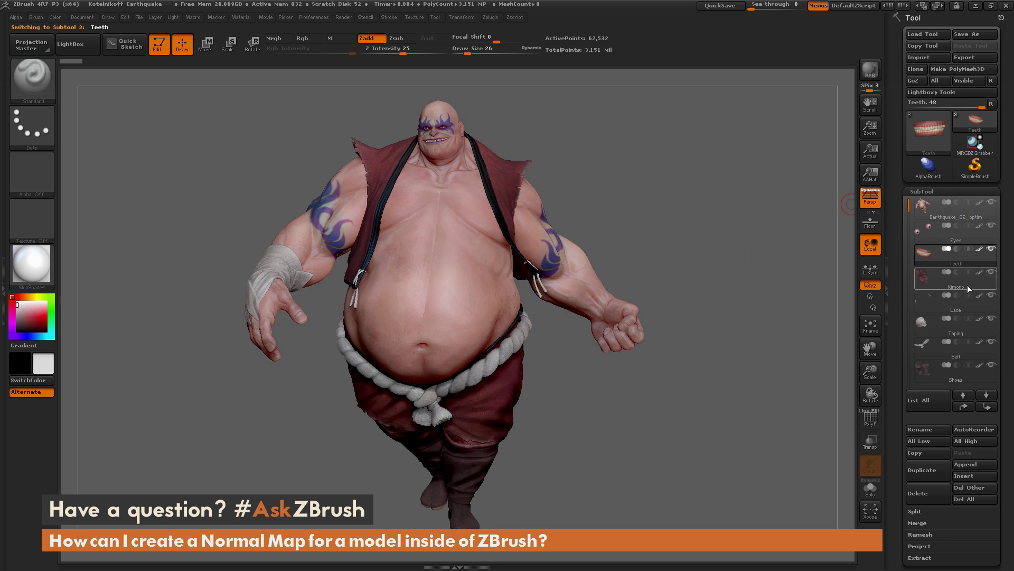
{"action": "left_click", "coordinate": [966, 297]}
{"action": "left_click", "coordinate": [968, 332]}
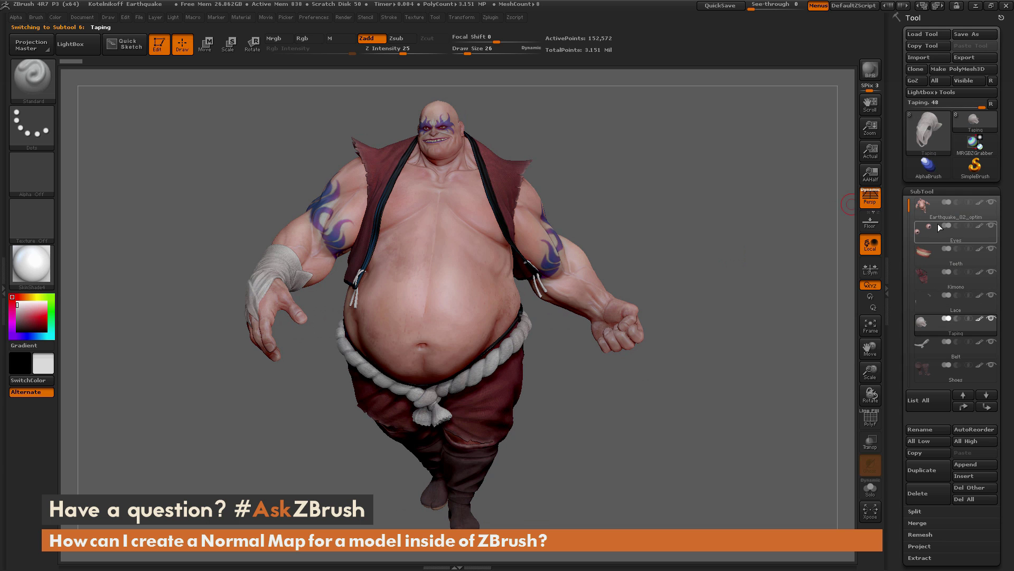
Select the Earthquake body subtool, hide all other subtools, and orbit the body alone
{"action": "left_click", "coordinate": [960, 216]}
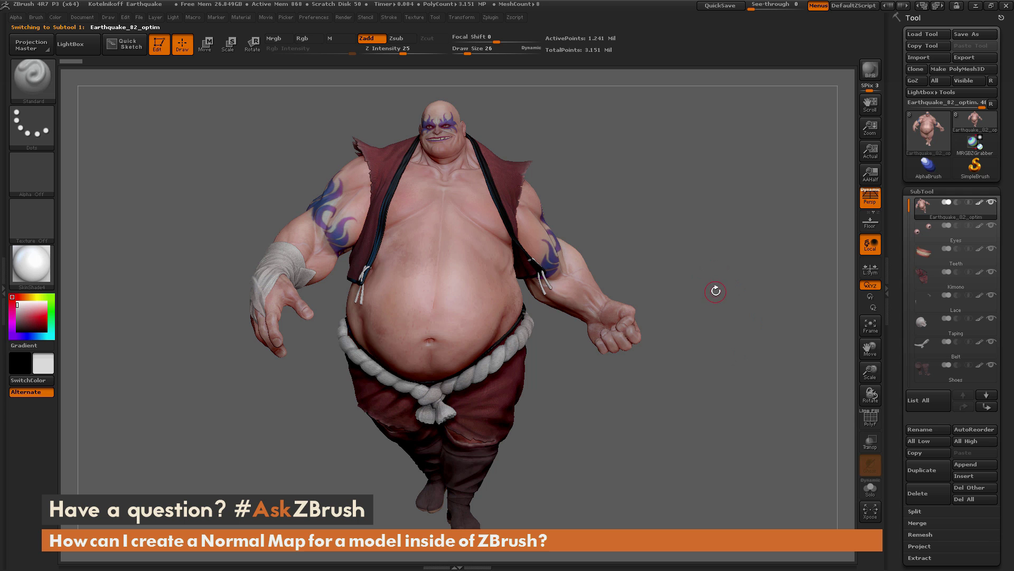
{"action": "left_click", "coordinate": [992, 201], "text": "ctrl+shift"}
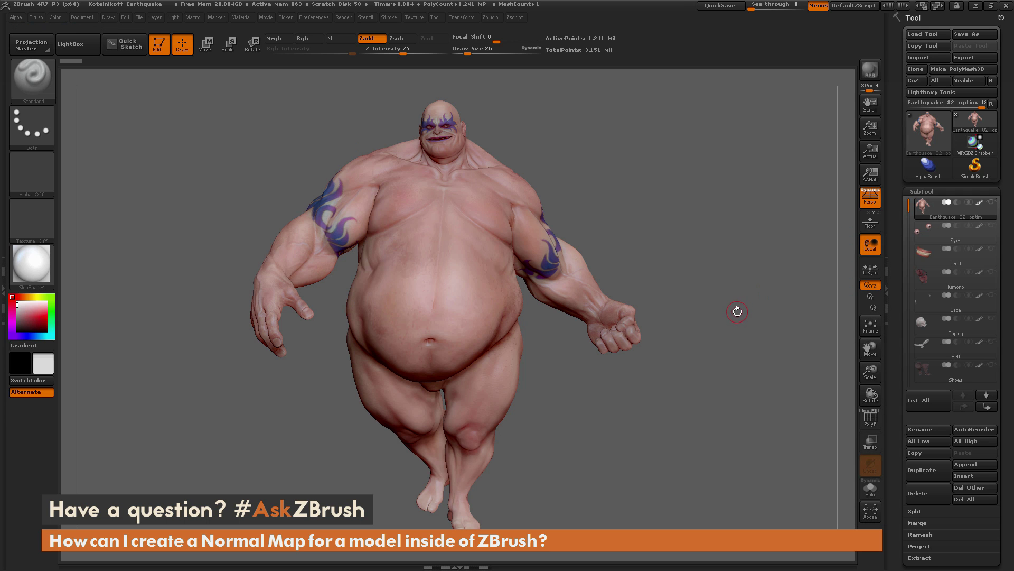
{"action": "left_click_drag", "start_coordinate": [718, 305], "coordinate": [703, 257]}
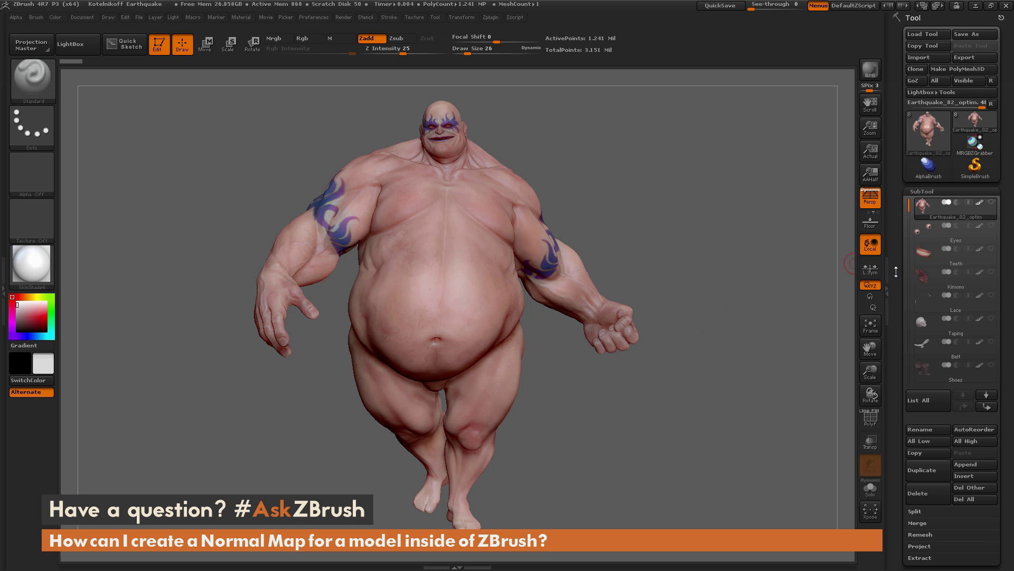
{"action": "left_click_drag", "start_coordinate": [898, 283], "coordinate": [896, 202]}
In Geometry, lower the body from subdivision level 6 to 4, then to 1, then back to 2
{"action": "left_click", "coordinate": [921, 305]}
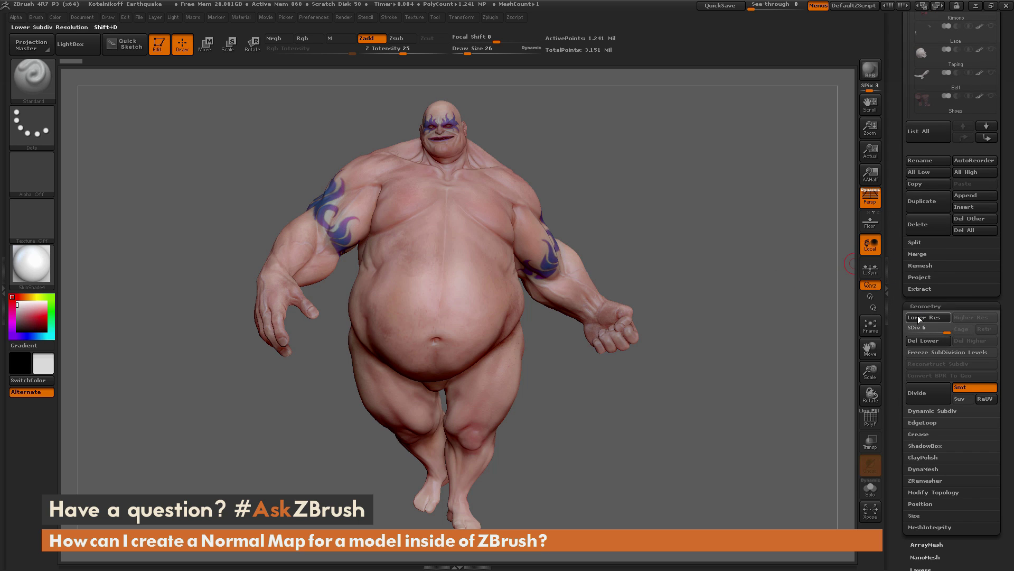
{"action": "left_click_drag", "start_coordinate": [924, 333], "coordinate": [930, 239]}
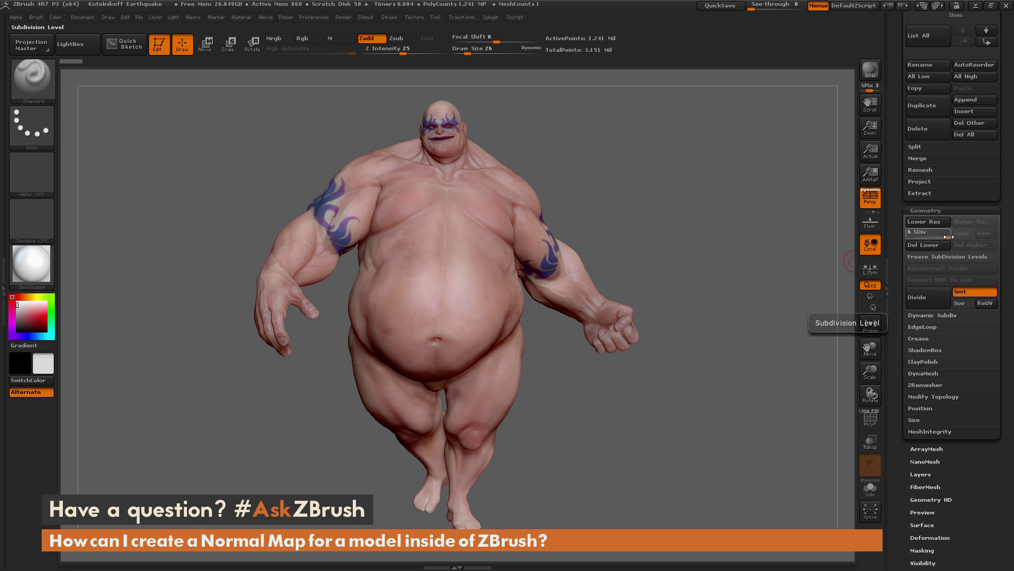
{"action": "left_click_drag", "start_coordinate": [949, 235], "coordinate": [919, 236]}
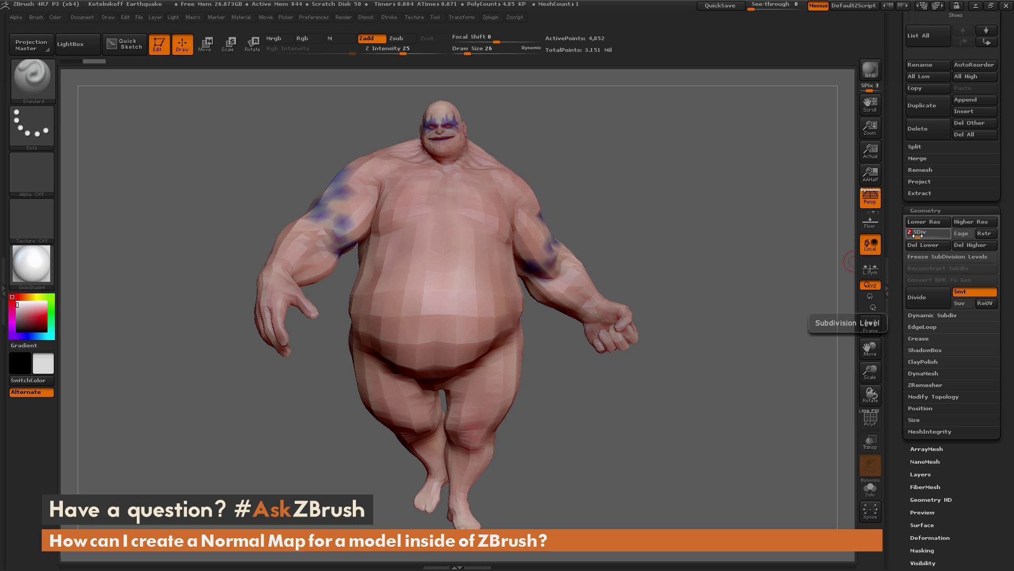
{"action": "left_click", "coordinate": [918, 235]}
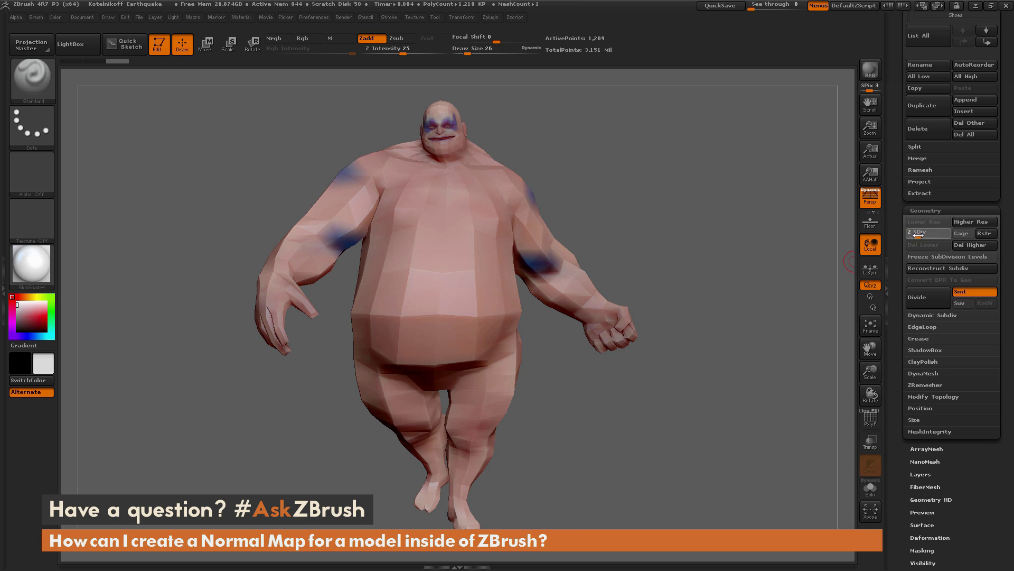
{"action": "key", "text": "d"}
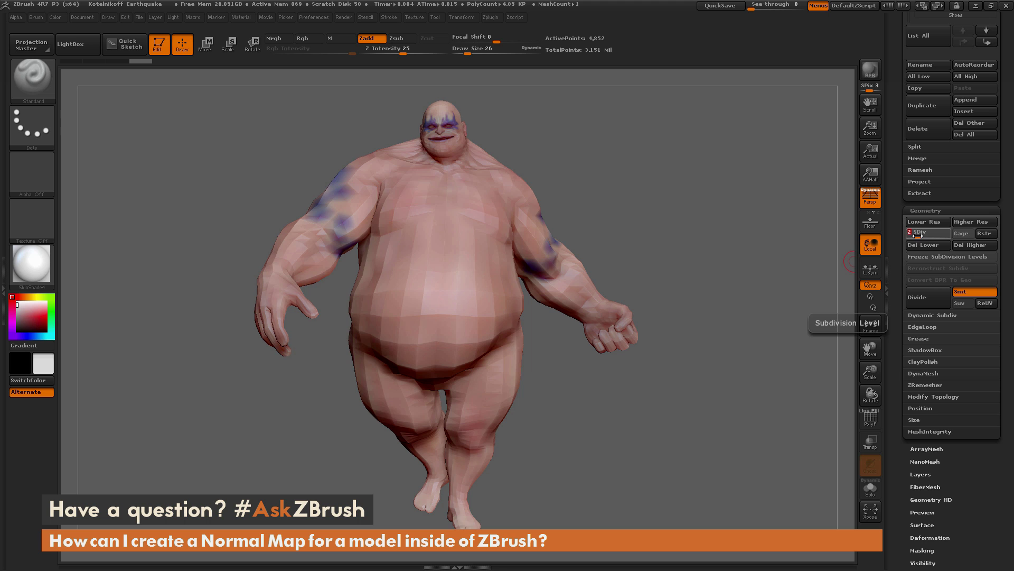
Inspect the body at coarse level 1, then return it to subdivision level 2
{"action": "left_click", "coordinate": [918, 235]}
{"action": "left_click_drag", "start_coordinate": [776, 290], "coordinate": [687, 309]}
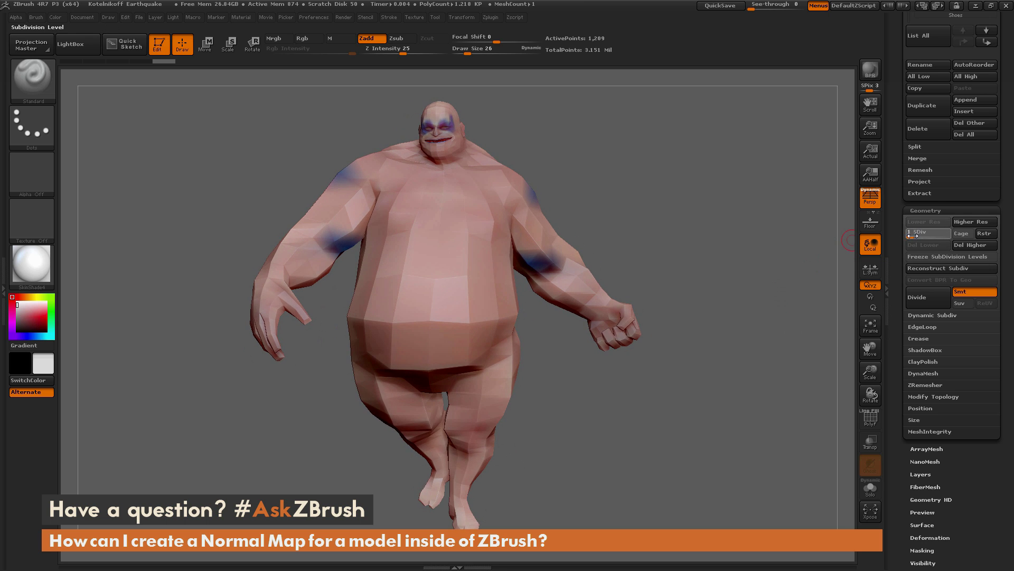
{"action": "left_click", "coordinate": [913, 236]}
{"action": "mouse_move", "coordinate": [769, 304]}
{"action": "left_mouse_down"}
{"action": "mouse_move", "coordinate": [796, 300]}
{"action": "mouse_move", "coordinate": [784, 305]}
{"action": "left_mouse_up"}
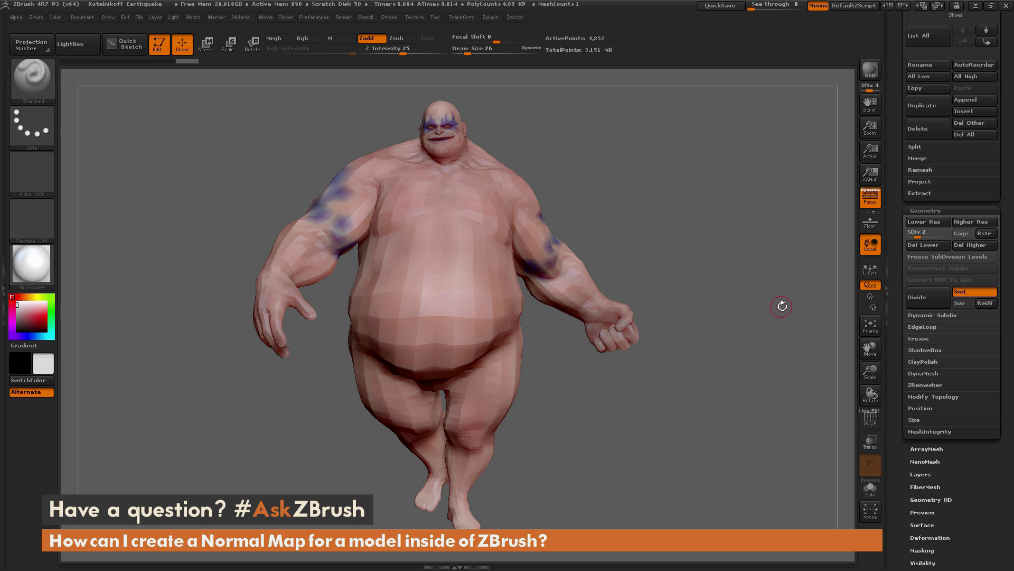
{"action": "left_click_drag", "start_coordinate": [896, 304], "coordinate": [898, 127]}
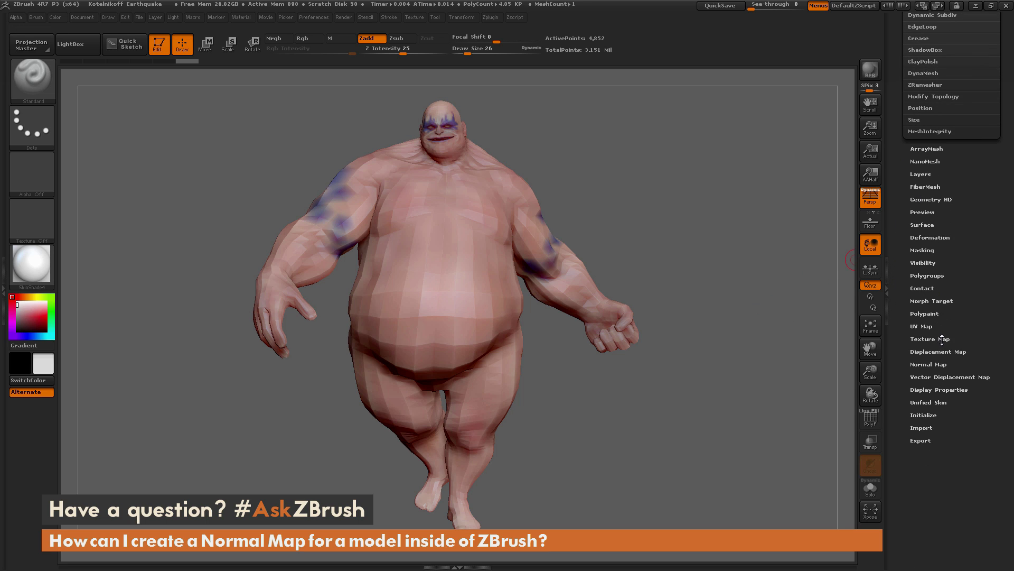
Turn off the texture display, collapse Texture Map, and expand UV Map showing 4096 map size
{"action": "left_click", "coordinate": [943, 338]}
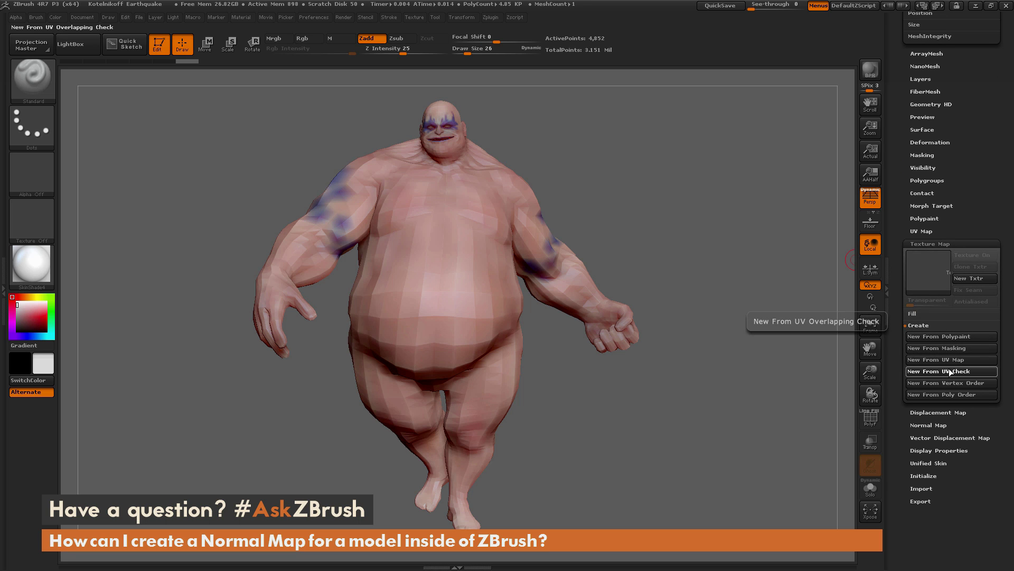
{"action": "mouse_move", "coordinate": [928, 267]}
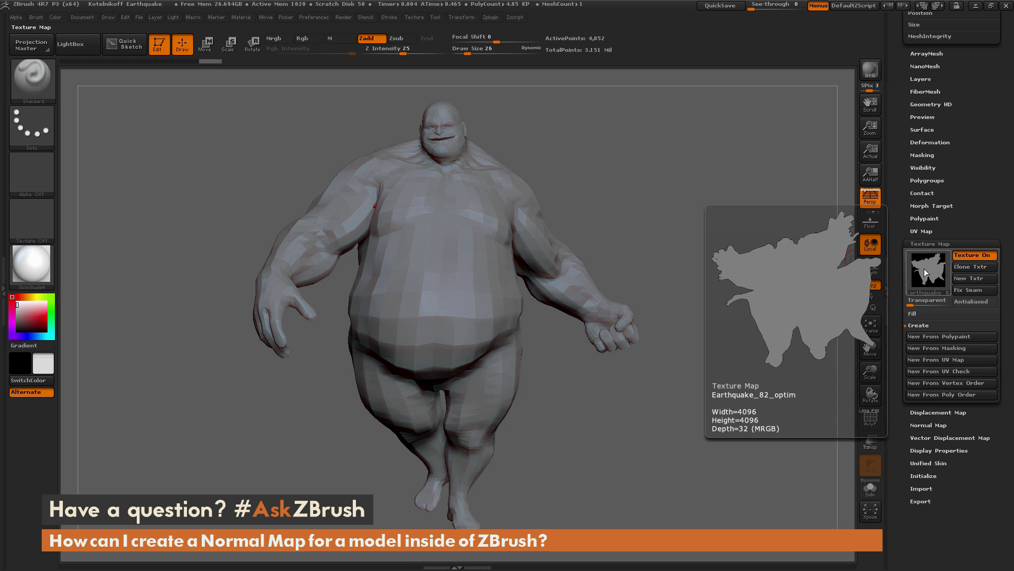
{"action": "left_click", "coordinate": [962, 256]}
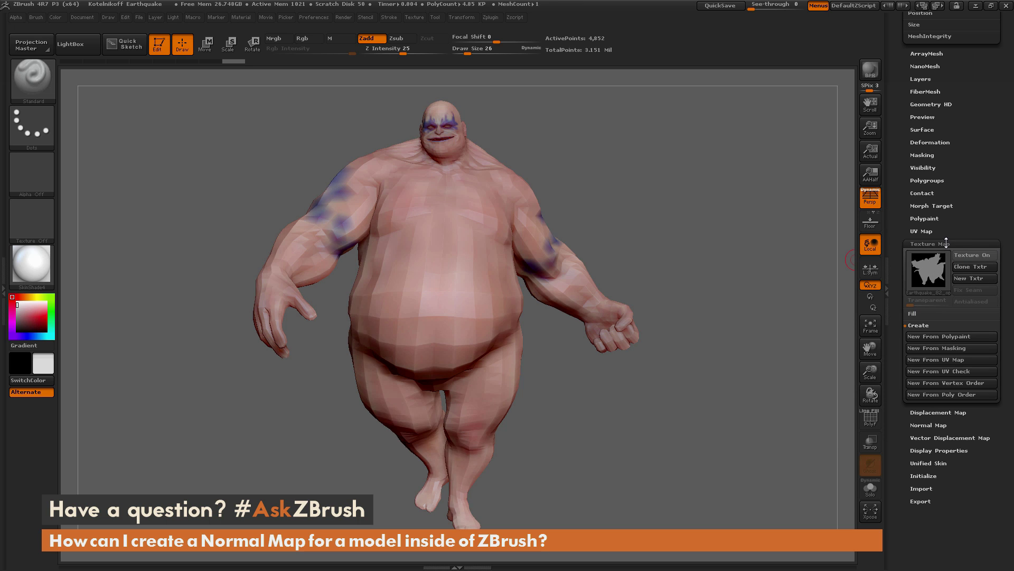
{"action": "left_click", "coordinate": [945, 244]}
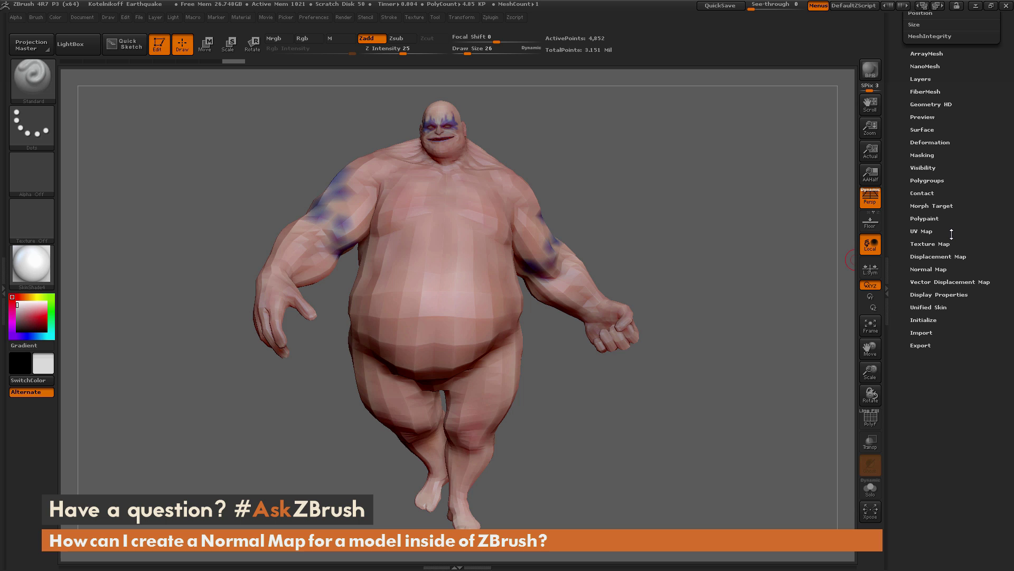
{"action": "left_click", "coordinate": [926, 231]}
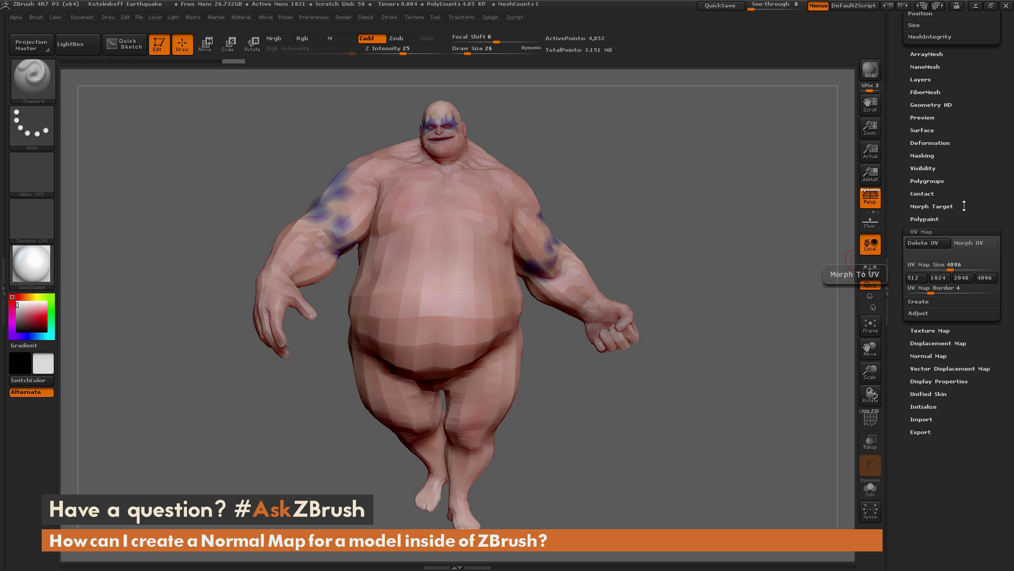
{"action": "scroll", "coordinate": [969, 196], "scroll_direction": "up", "scroll_amount": 6}
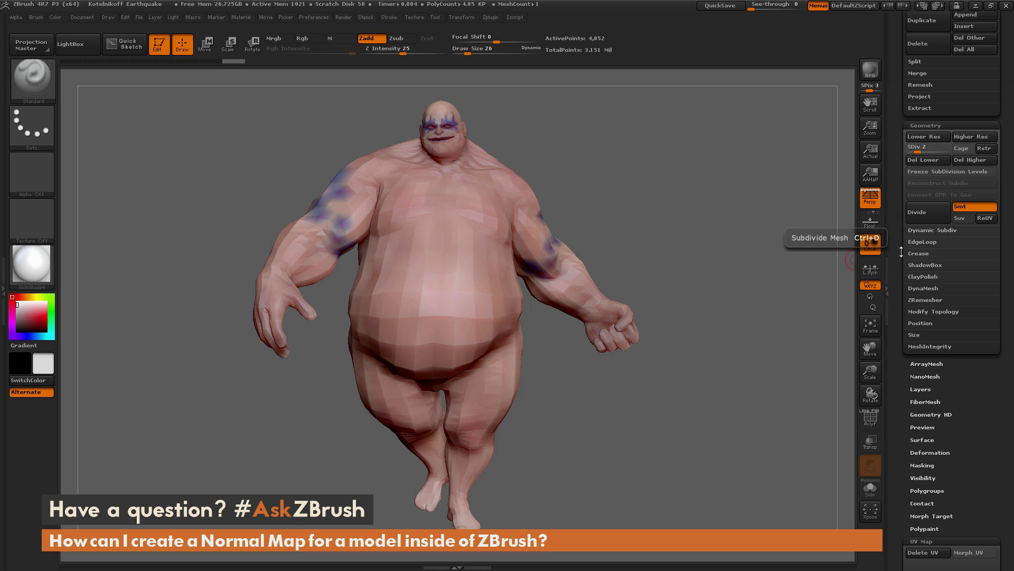
Create a 4096×4096 tangent-space normal map, Earthquake_82_optim, from the level-2 body
{"action": "left_click_drag", "start_coordinate": [897, 288], "coordinate": [898, 287]}
{"action": "scroll", "coordinate": [898, 287], "scroll_direction": "down", "scroll_amount": 6}
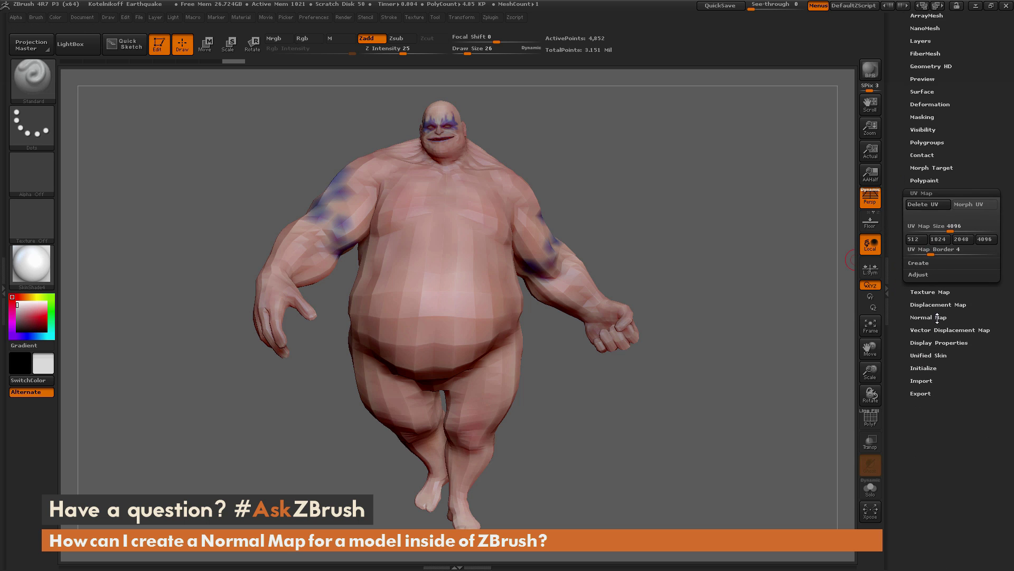
{"action": "left_click", "coordinate": [938, 316]}
{"action": "left_click_drag", "start_coordinate": [975, 301], "coordinate": [975, 240]}
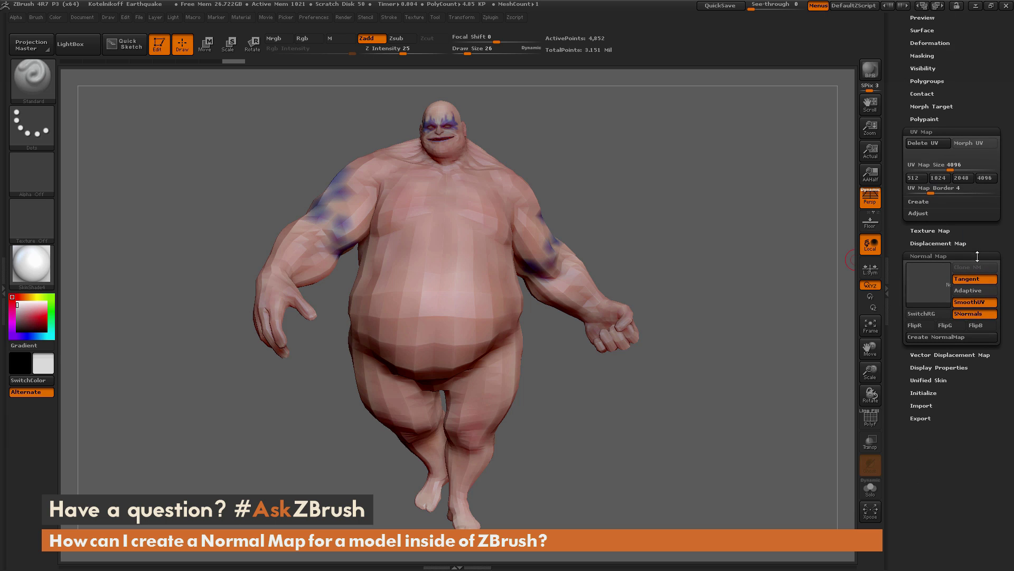
{"action": "left_click", "coordinate": [940, 338]}
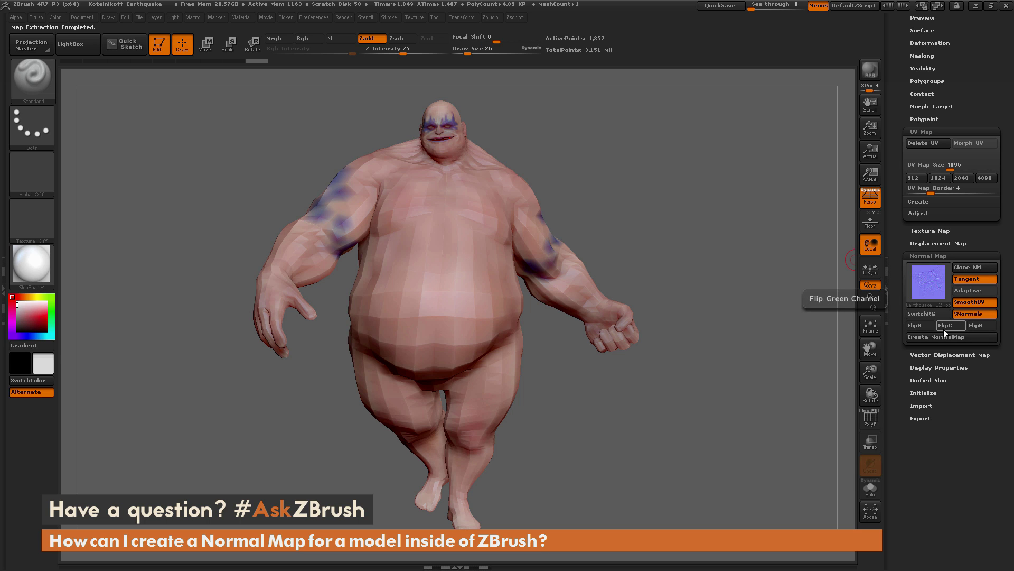
{"action": "mouse_move", "coordinate": [931, 288]}
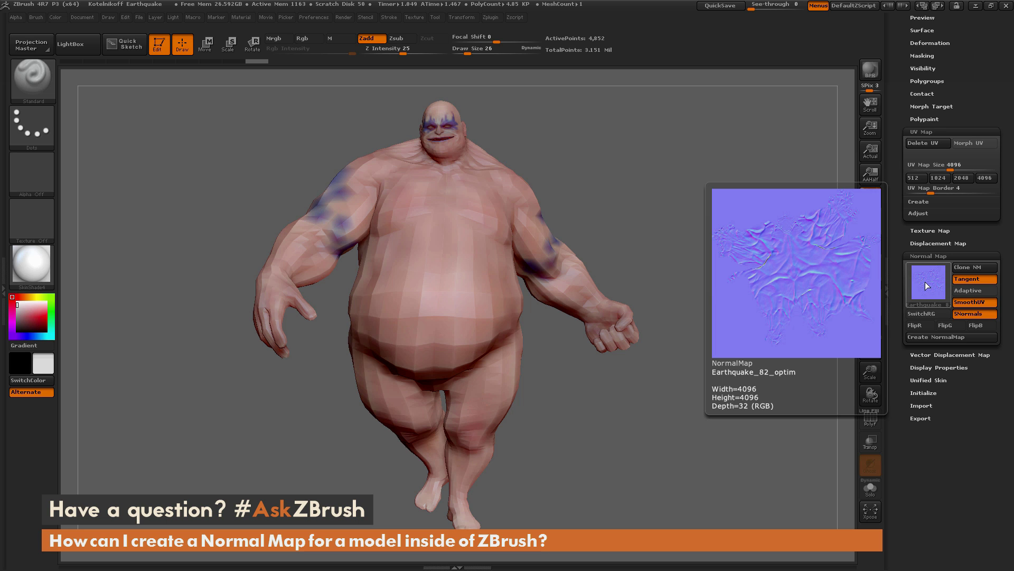
Drop the body from subdivision level 2 to 1 and create the normal map again
{"action": "scroll", "coordinate": [920, 115], "scroll_direction": "up", "scroll_amount": 10}
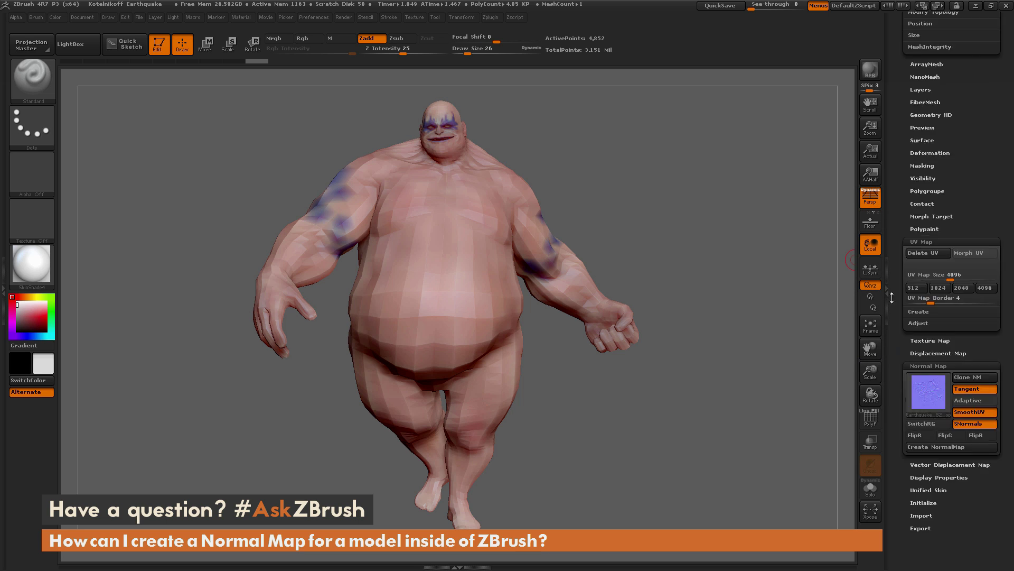
{"action": "left_click_drag", "start_coordinate": [921, 112], "coordinate": [908, 112]}
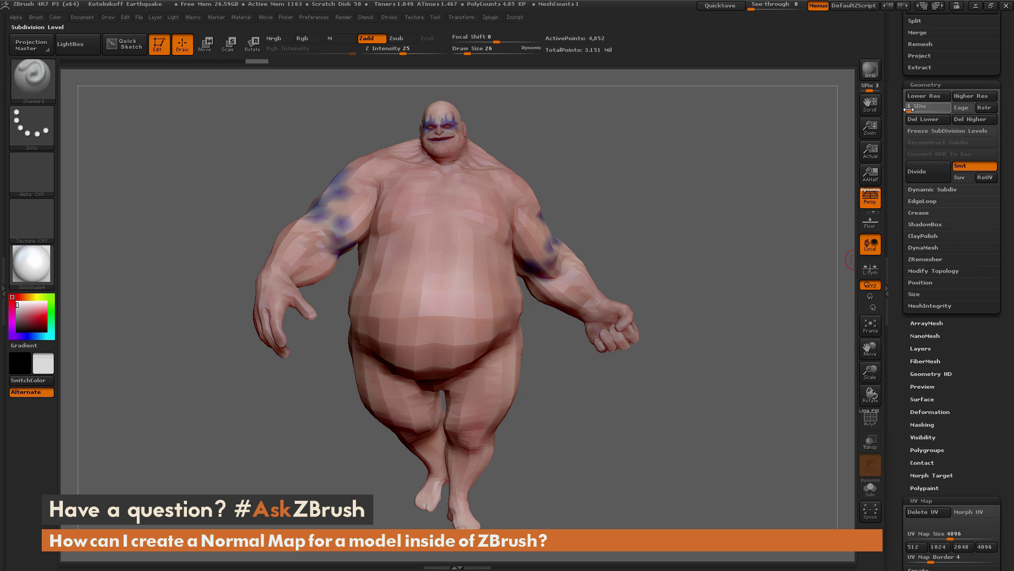
{"action": "scroll", "coordinate": [924, 159], "scroll_direction": "down", "scroll_amount": 10}
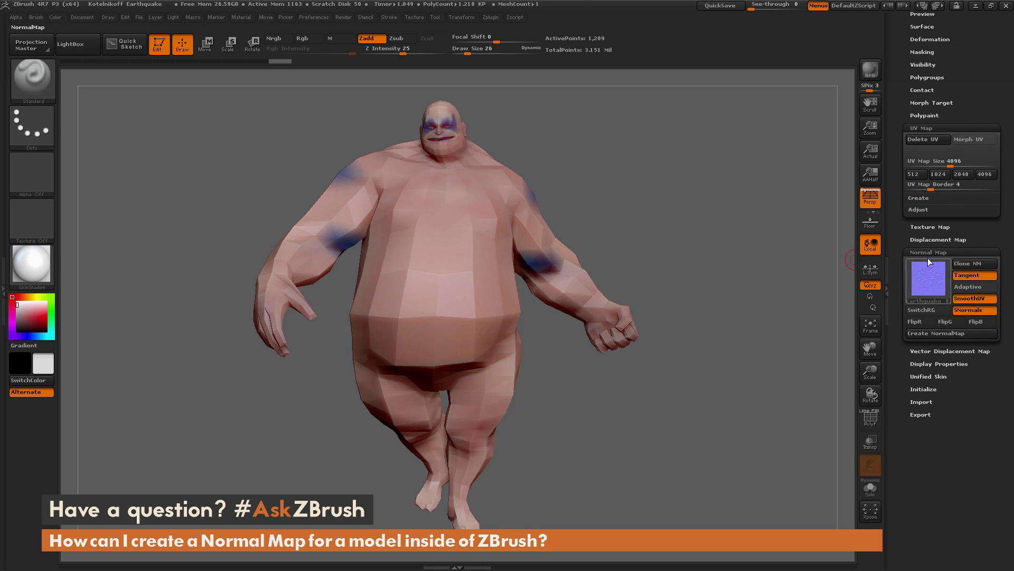
{"action": "left_click", "coordinate": [930, 334]}
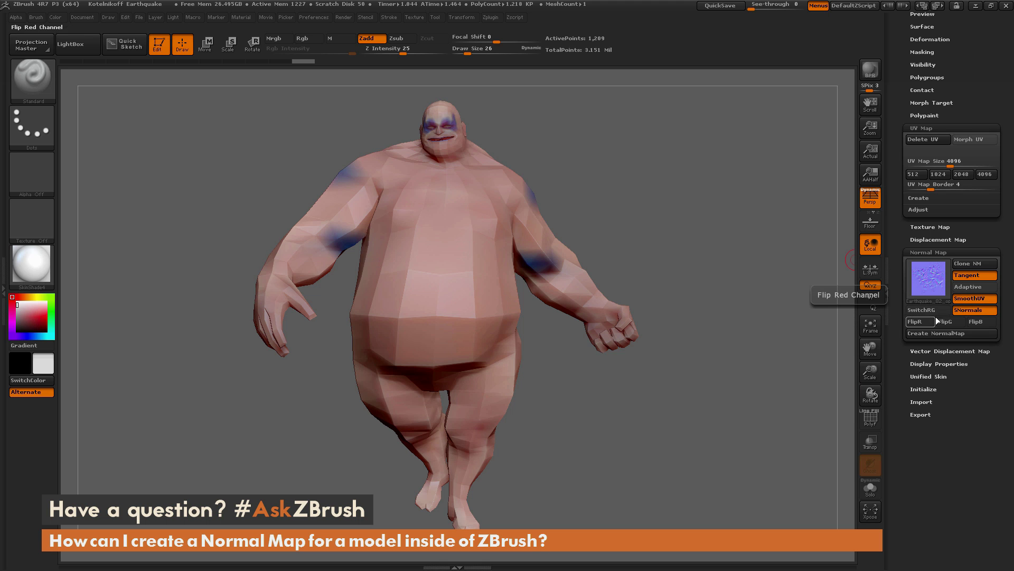
Clone the normal map and confirm Earthquake_82_optim appears as the current texture in the Texture palette
{"action": "left_click", "coordinate": [968, 264]}
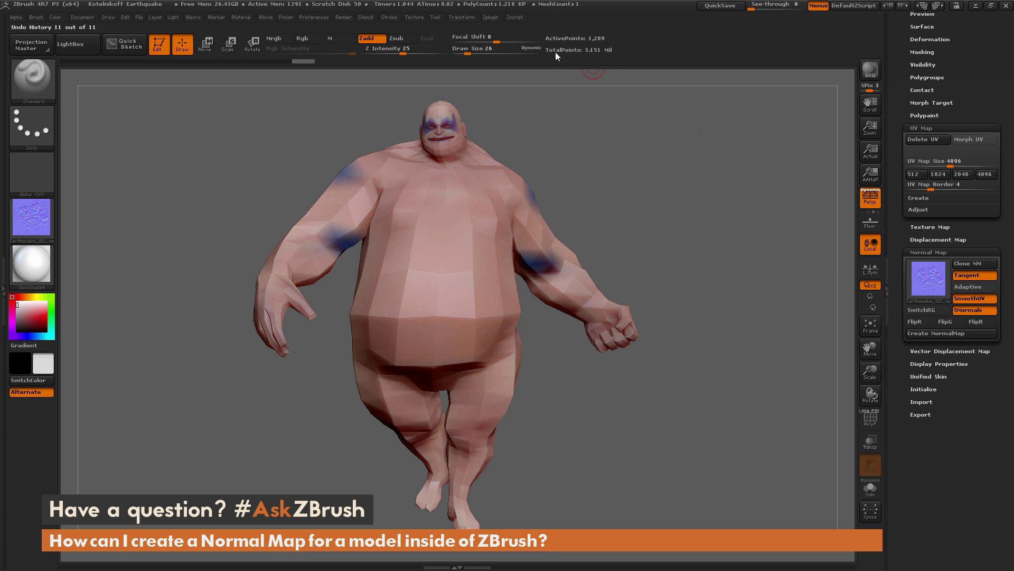
{"action": "left_click", "coordinate": [414, 18]}
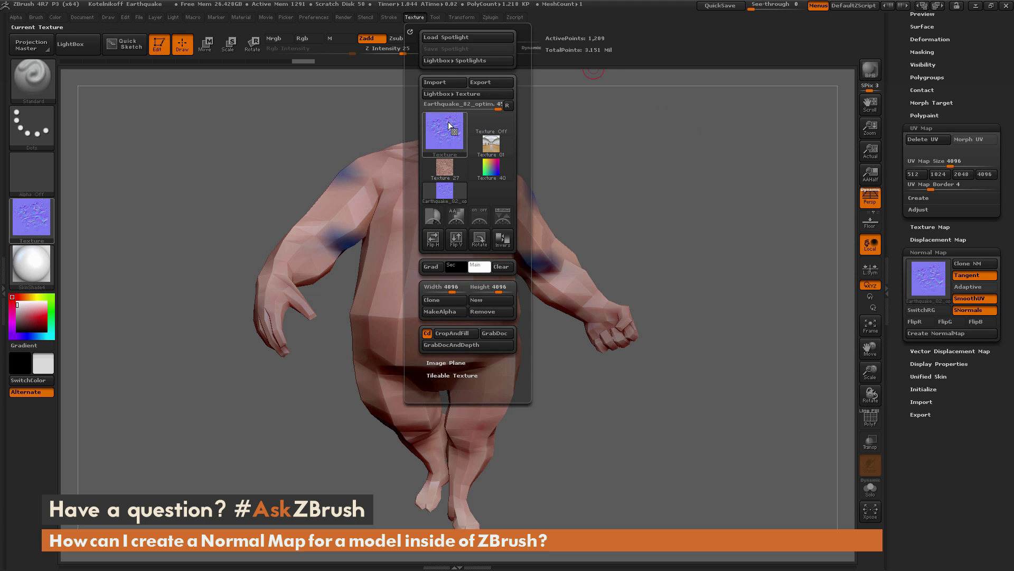
{"action": "mouse_move", "coordinate": [447, 126]}
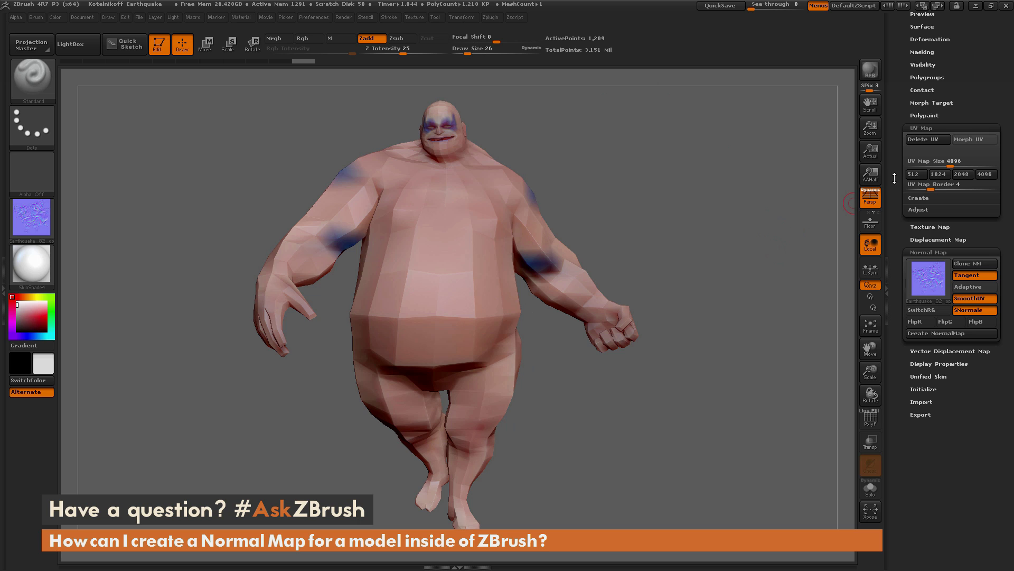
{"action": "left_click_drag", "start_coordinate": [896, 177], "coordinate": [893, 449]}
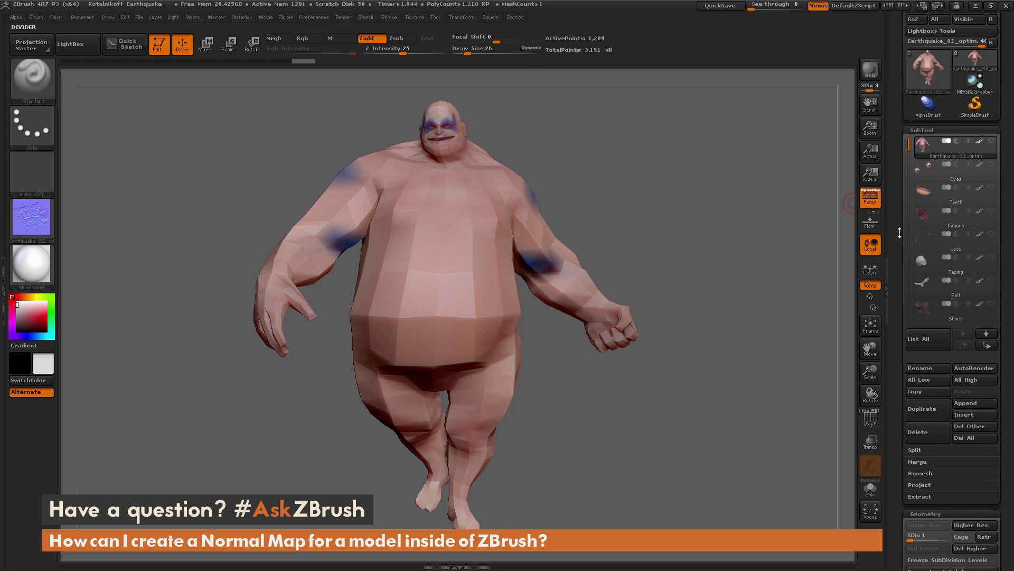
Raise the Earthquake body to subdivision level 6, restoring 1.241 million active points
{"action": "mouse_move", "coordinate": [936, 146]}
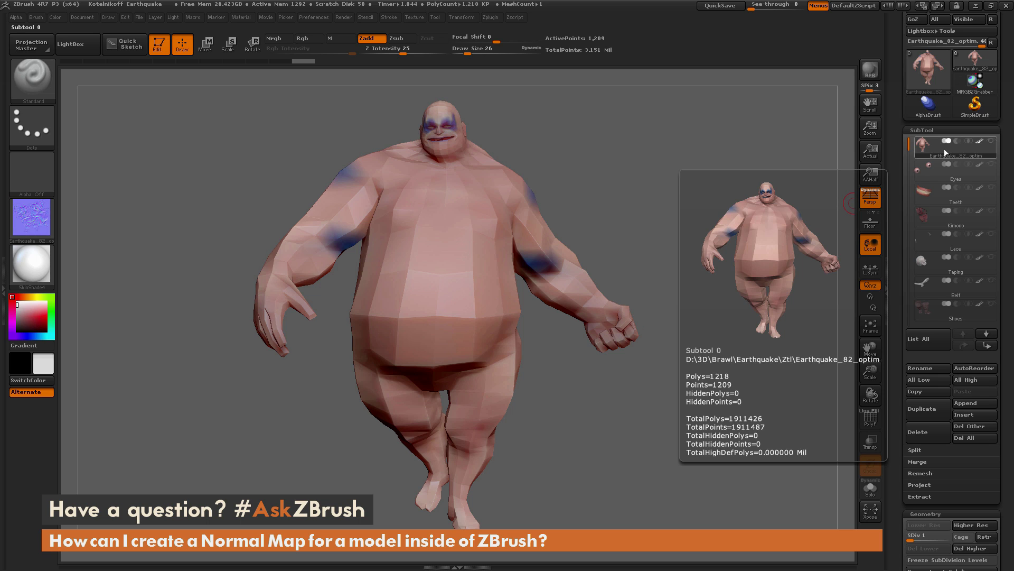
{"action": "scroll", "coordinate": [945, 370], "scroll_direction": "down", "scroll_amount": 5}
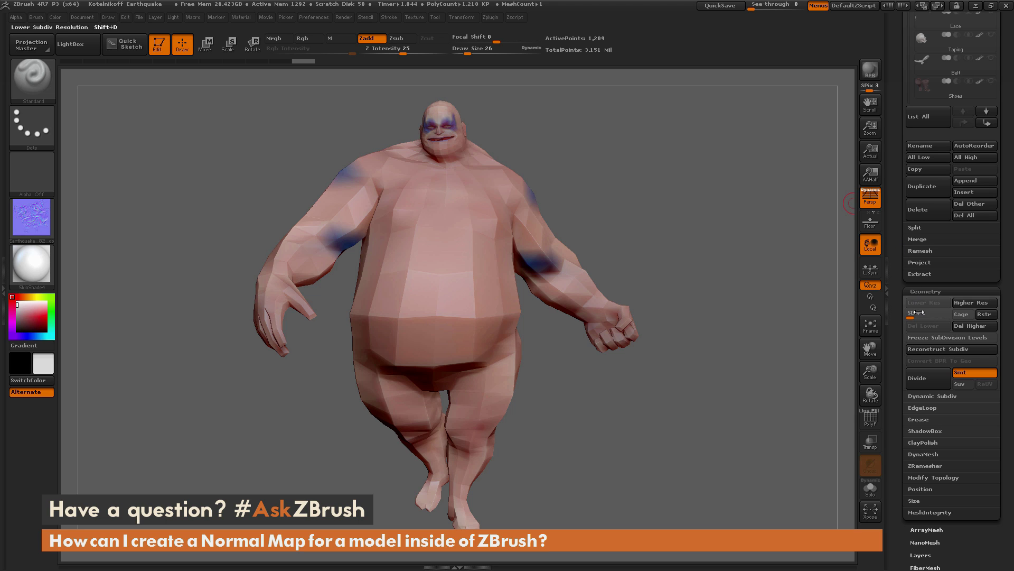
{"action": "left_click", "coordinate": [948, 313]}
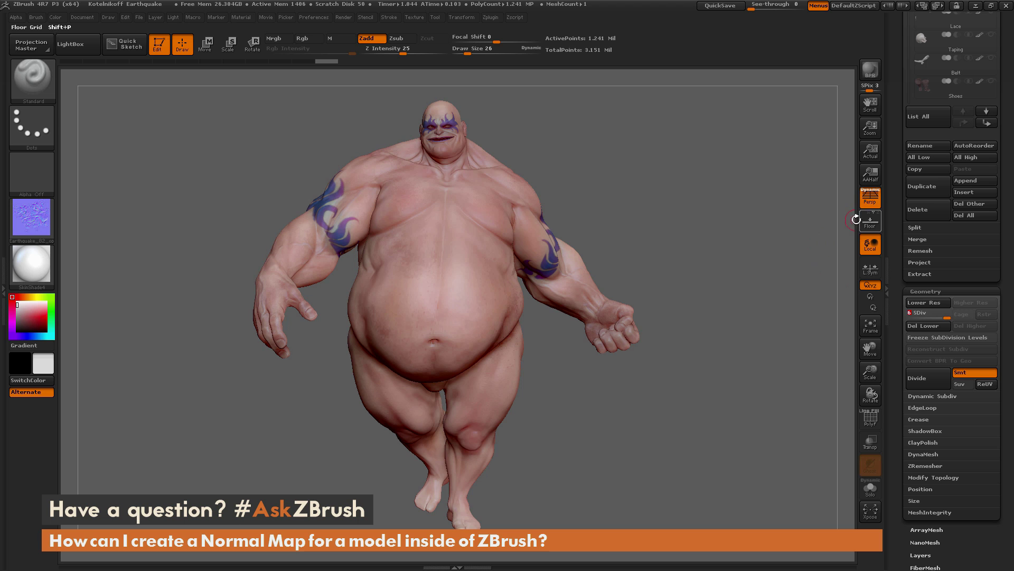